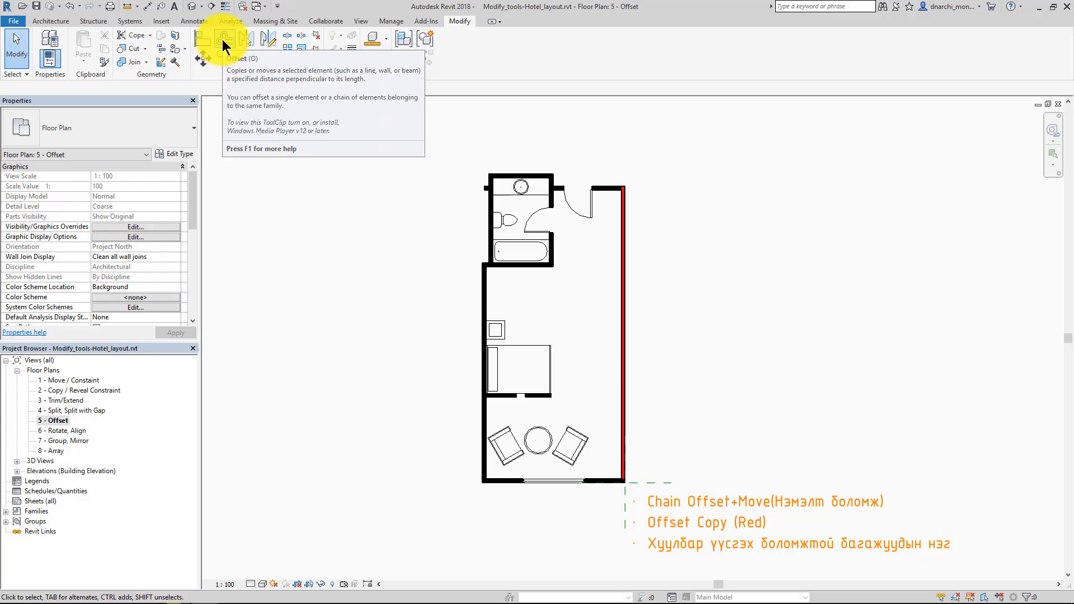
- Offset a copy of the red wall 3000 mm outward from the room using the numerical Offset option
click(224, 41)
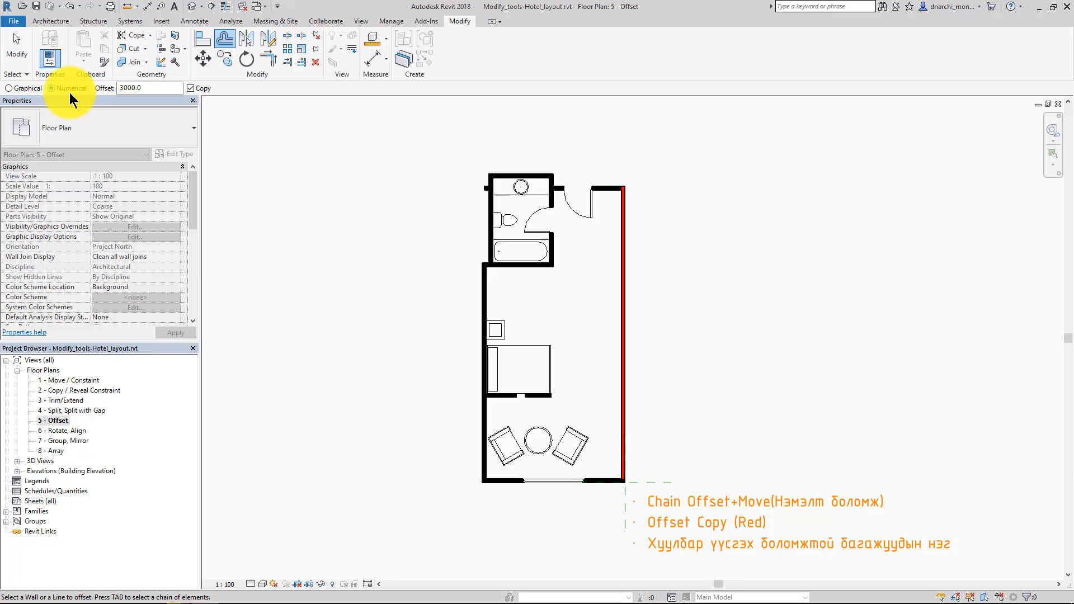
drag(156, 89, 92, 88)
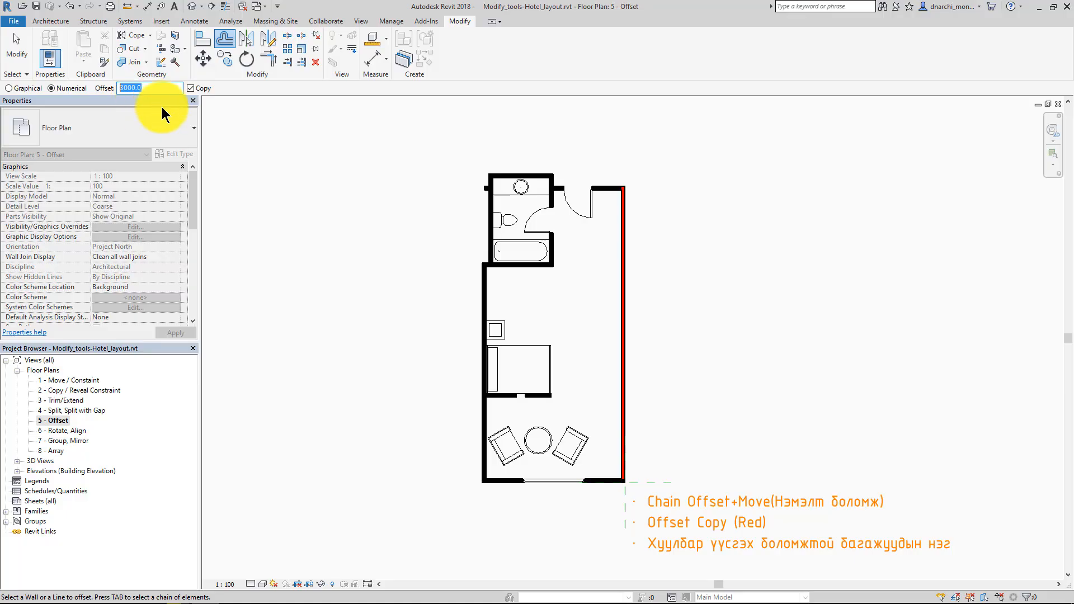
click(623, 302)
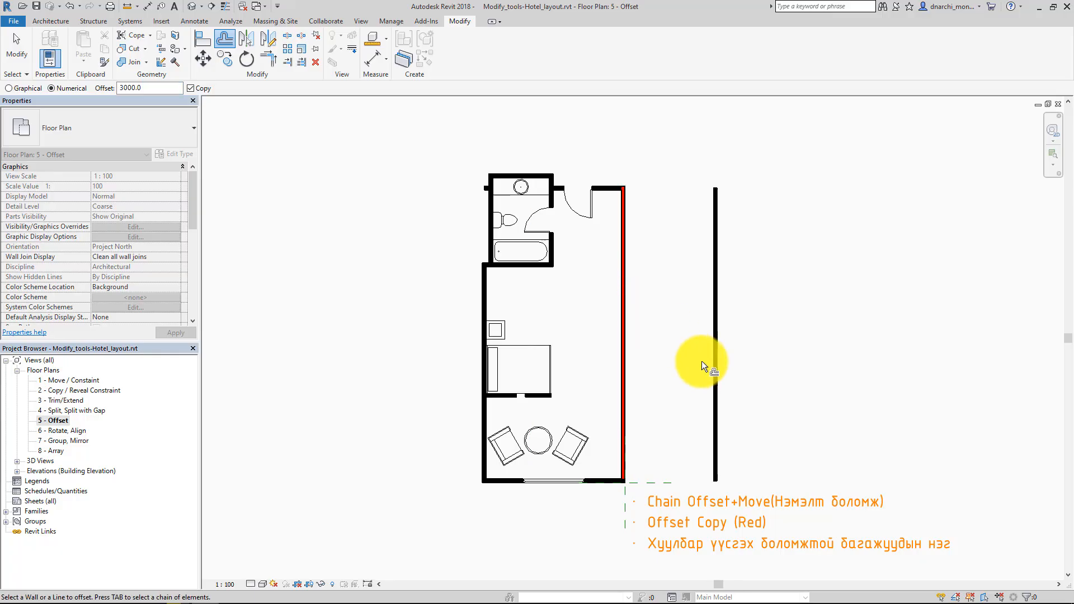
- Graphically offset a copy of the new outer wall further outward by the bathroom's inner width, about 1850 mm
click(17, 88)
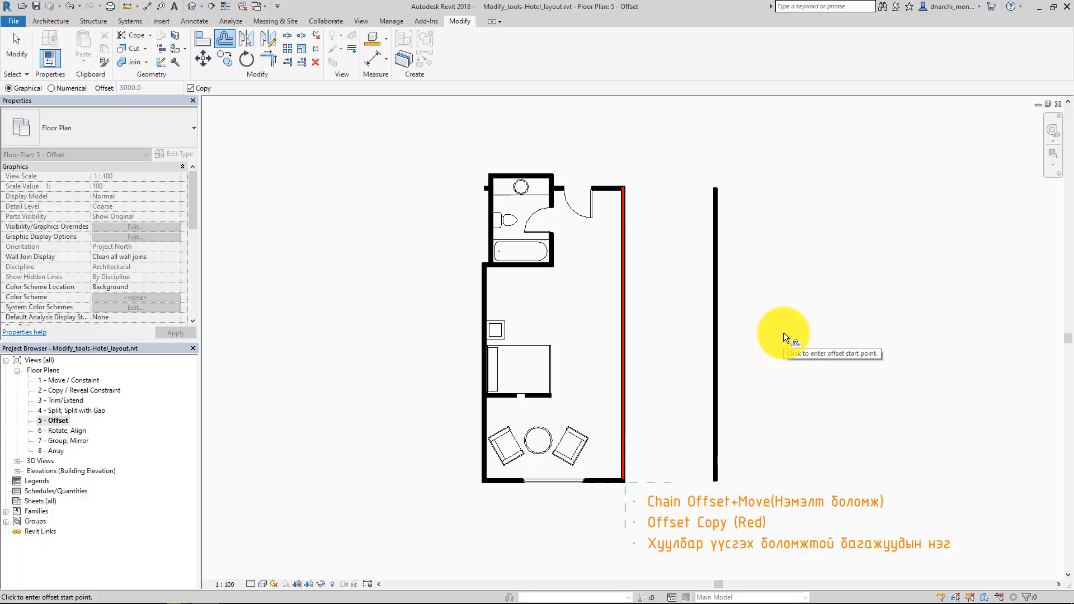
click(494, 202)
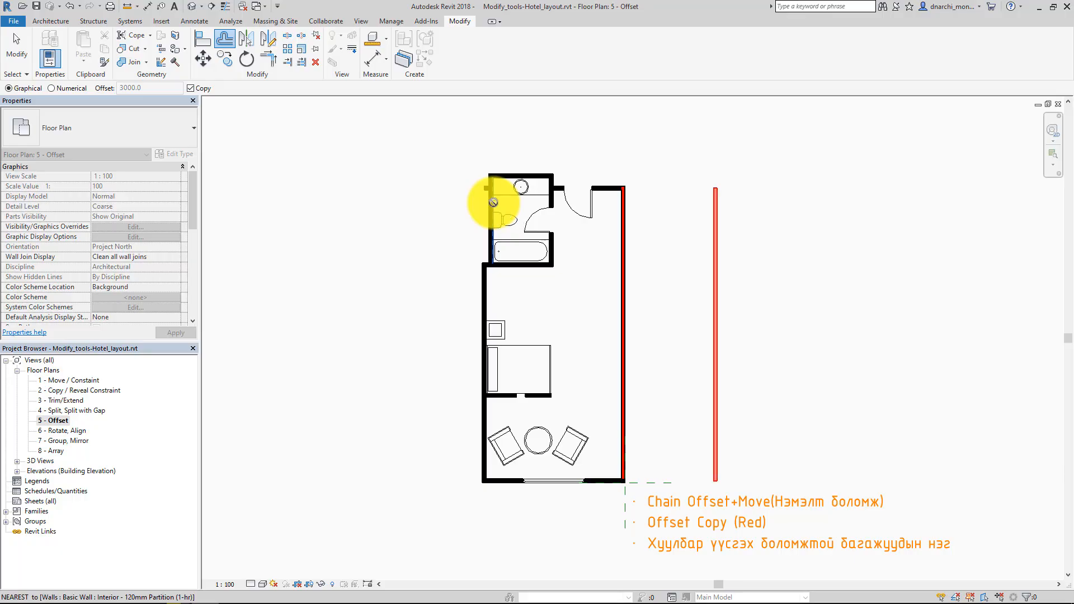
click(546, 200)
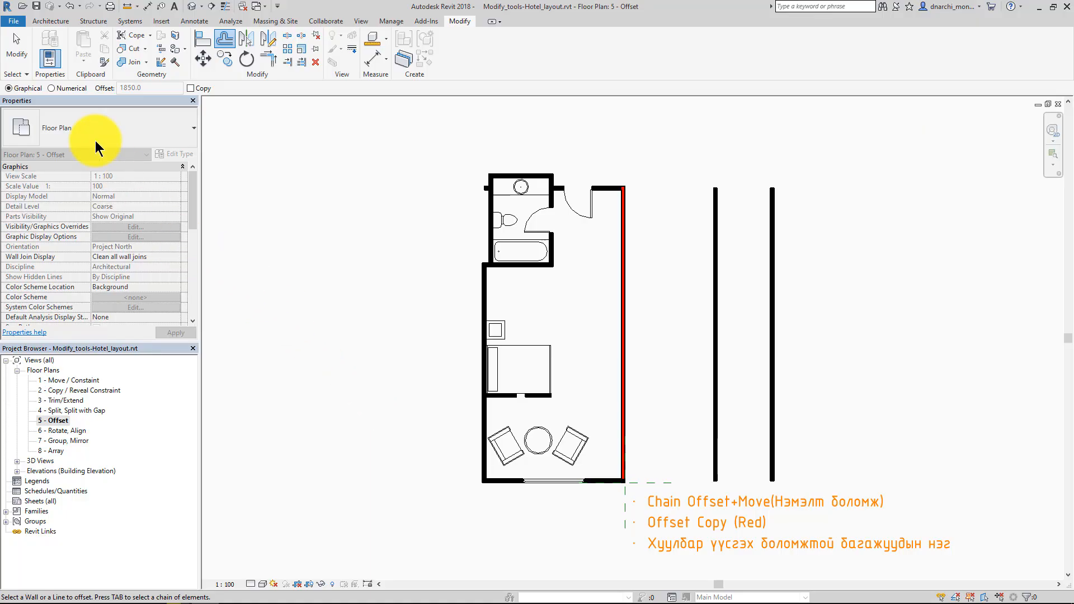
- Set Offset to numerical mode with a distance of 1000 mm and copying off
click(51, 87)
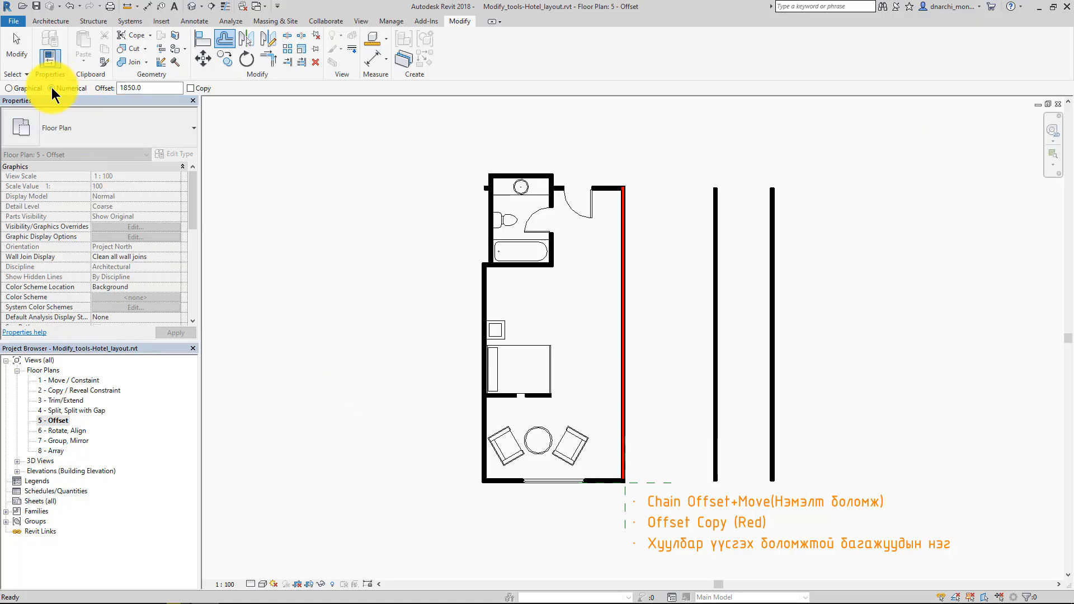
drag(149, 88, 95, 82)
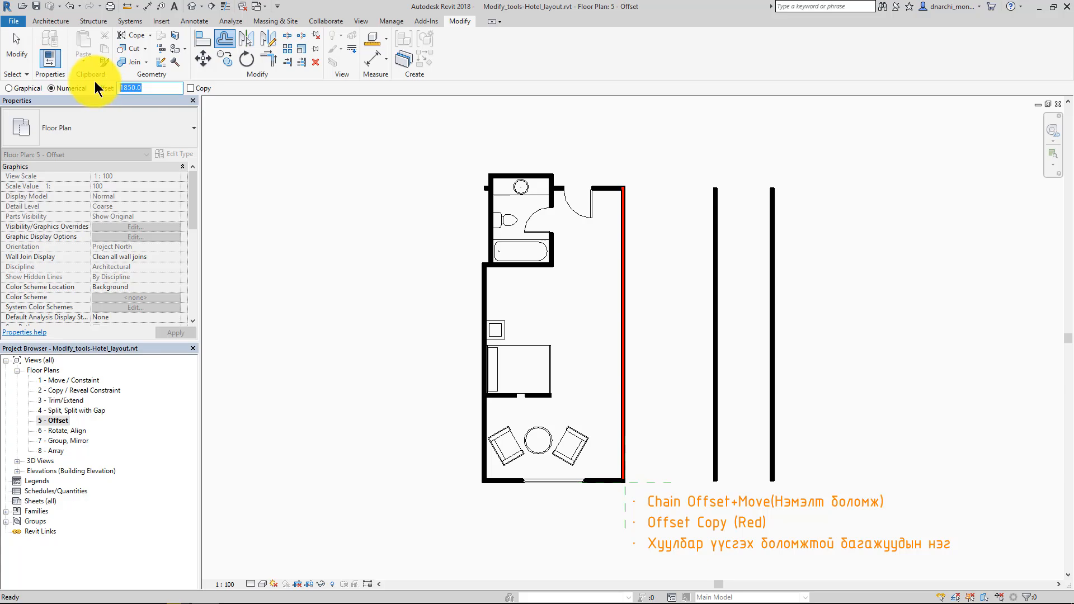
text(1000)
- Try to offset the whole closed chain of room walls outward by 1000 mm without copying
key(Tab)
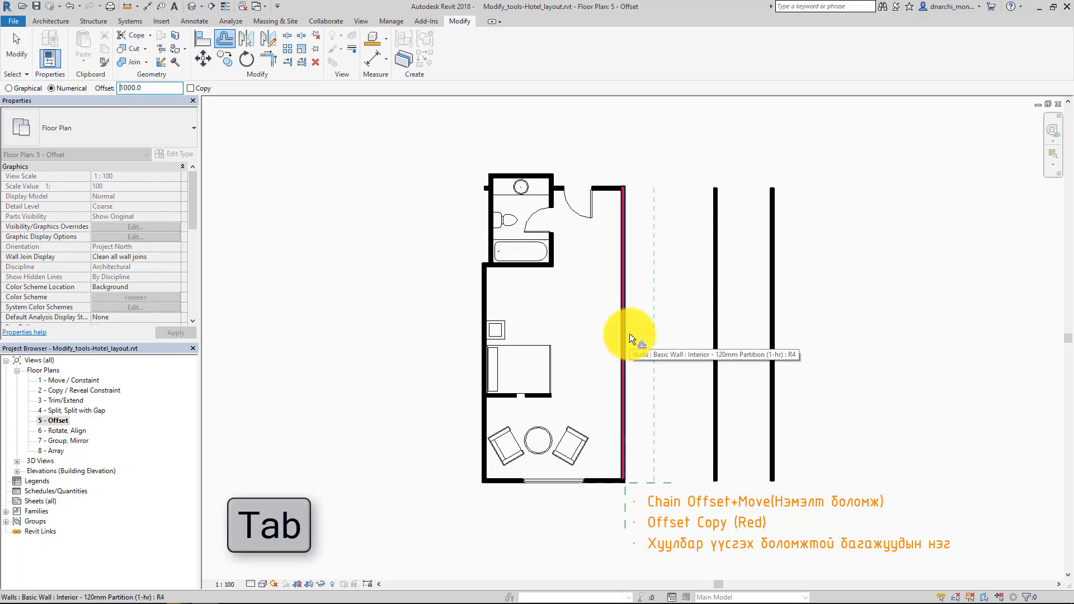
key(Tab)
key(Tab)
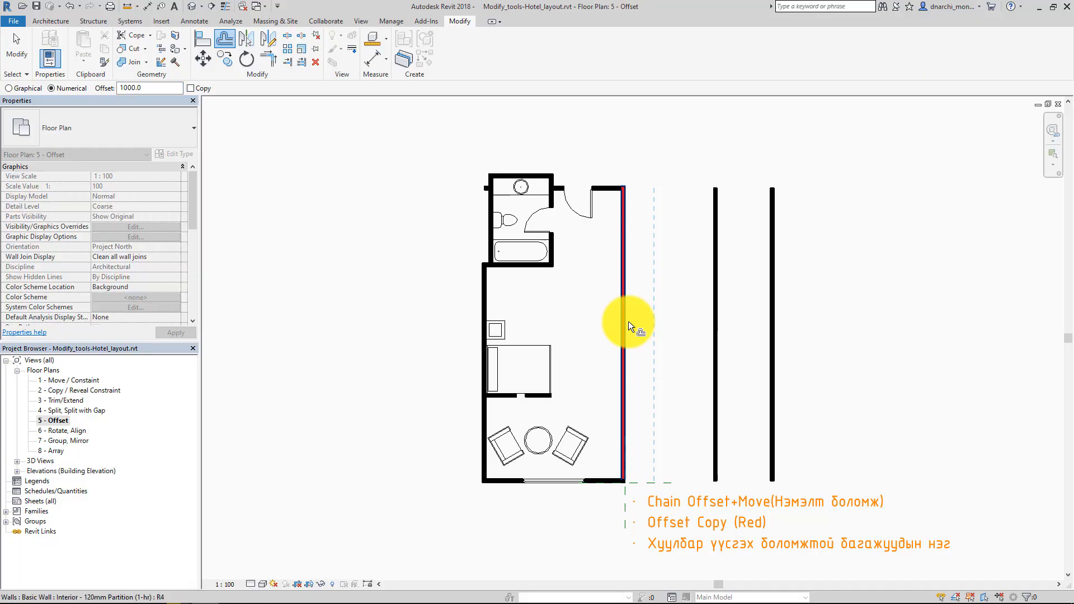
key(Tab)
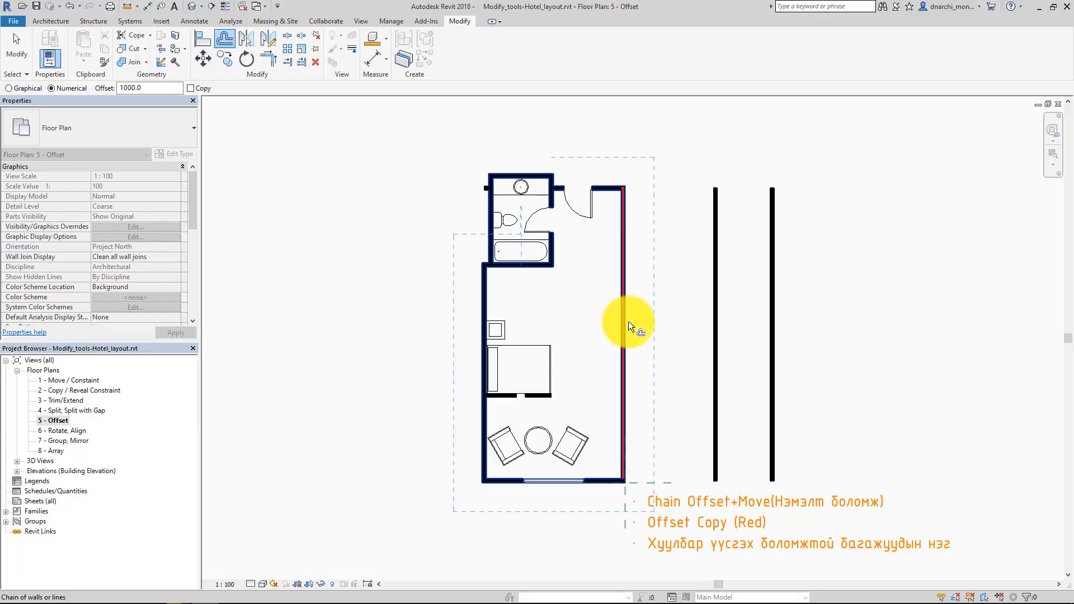
click(629, 321)
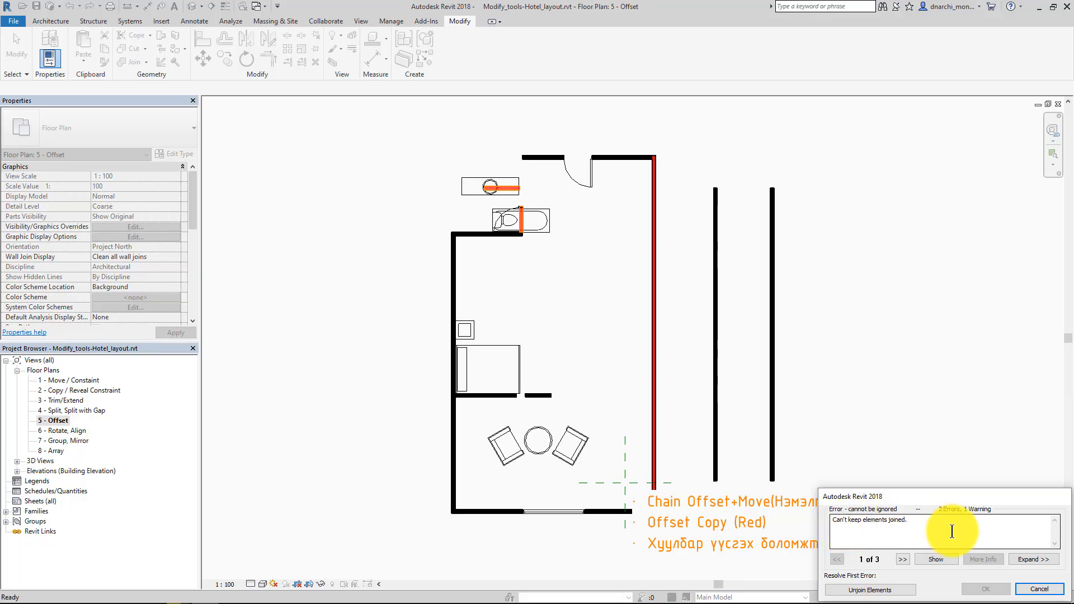
click(1041, 589)
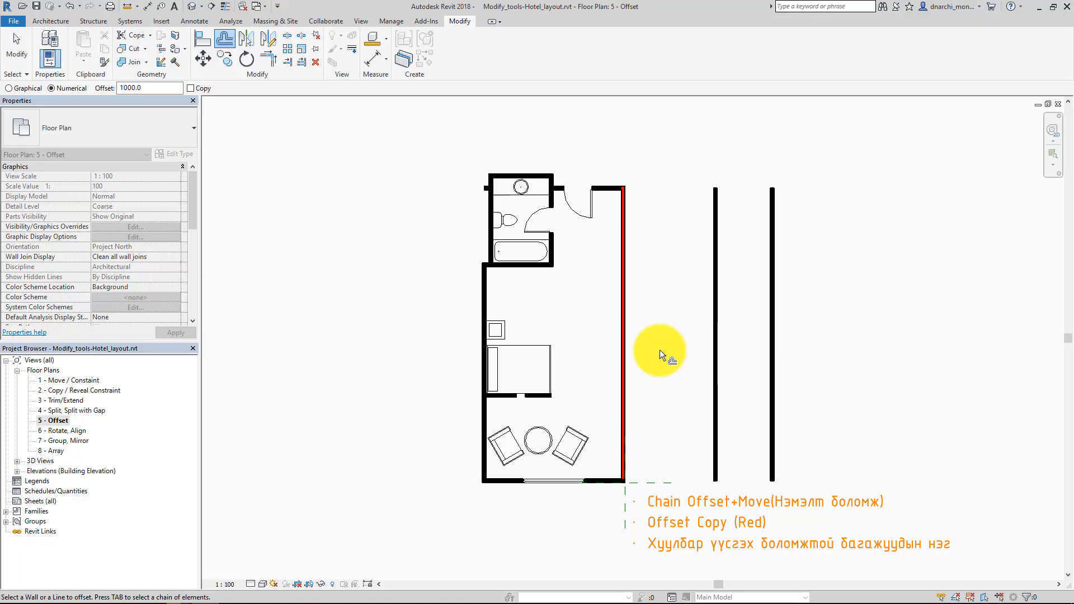
key(Escape)
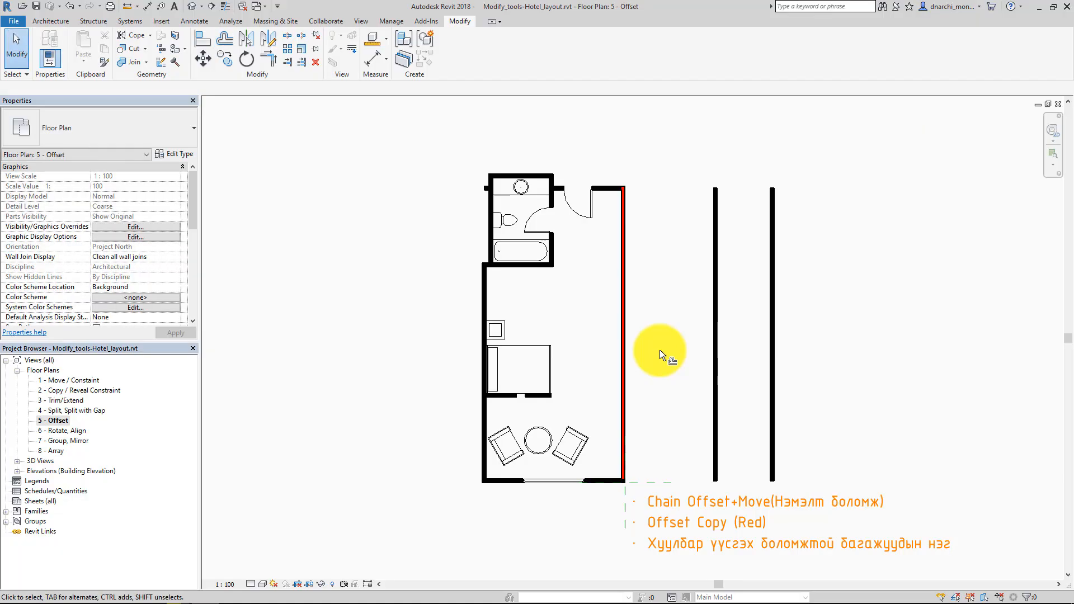
- Pull the upper ends of the red wall and the opposite bedroom wall away from their corners, leaving the bedroom wall about 6500 mm long
click(622, 216)
drag(624, 187, 623, 217)
click(483, 283)
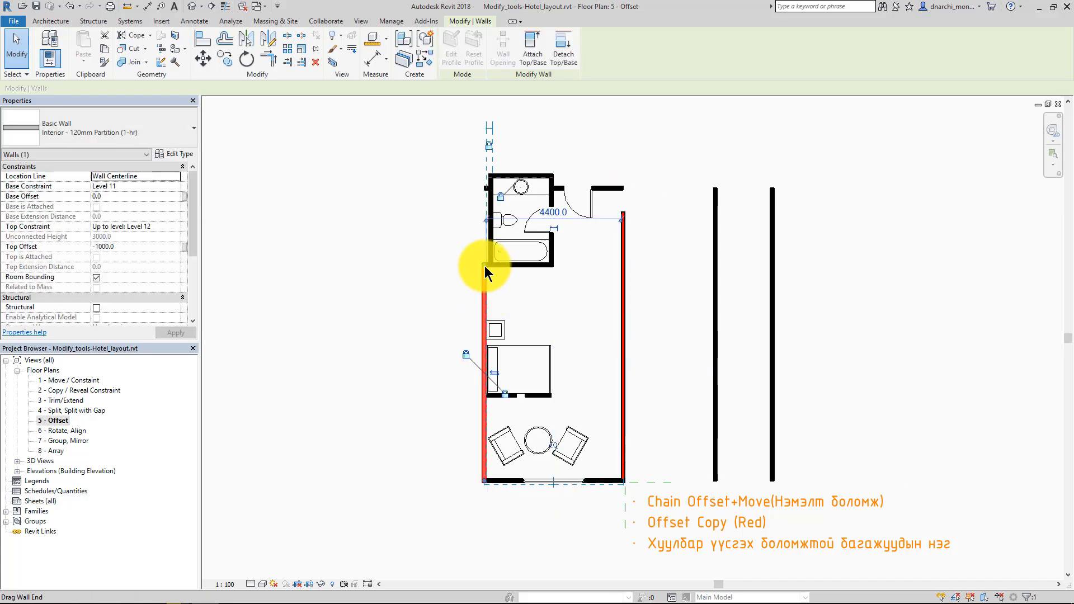
drag(485, 267, 485, 281)
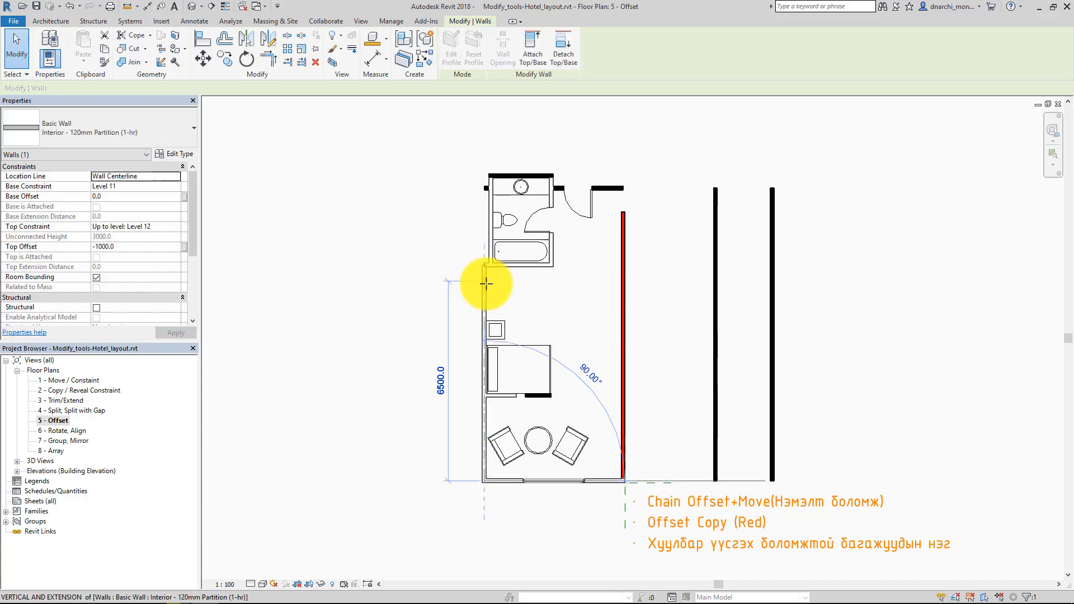
click(581, 310)
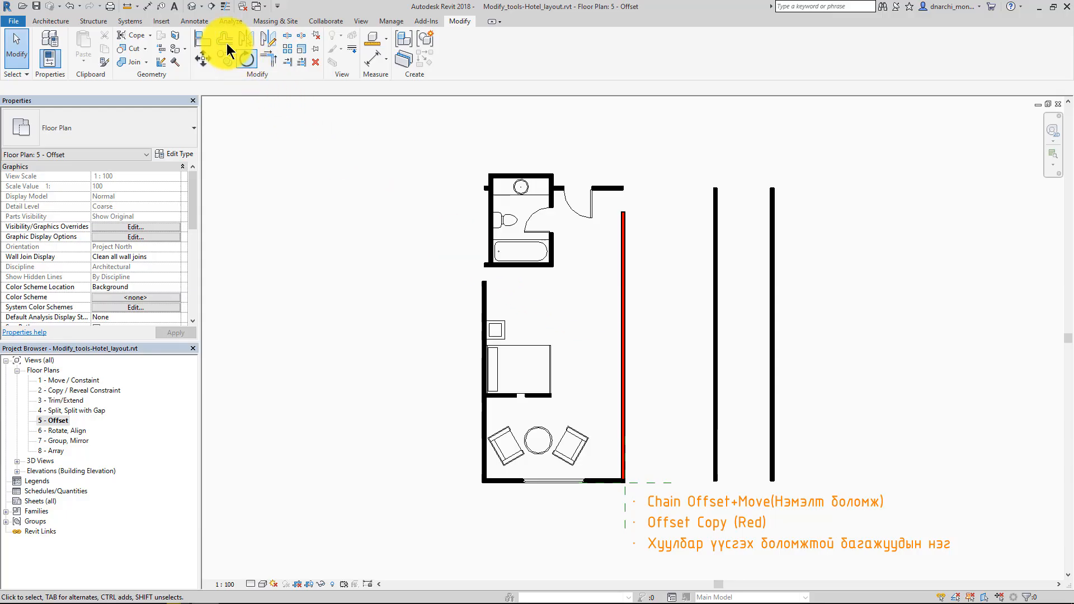
- Offset the connected chain of red wall, window wall and bedroom side wall outward by 1000 mm without copying
click(227, 42)
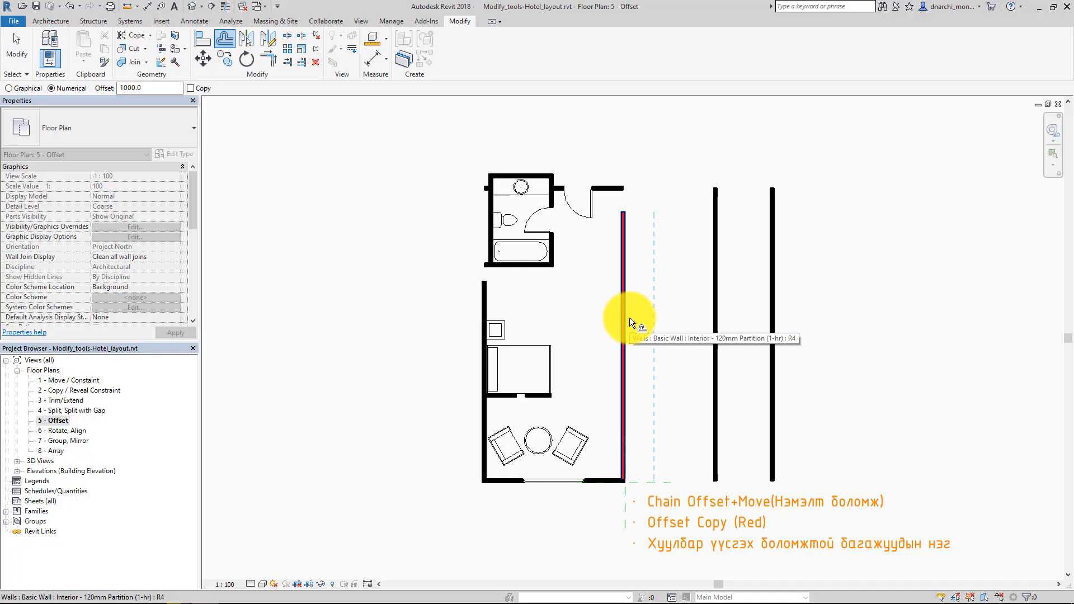
key(Tab)
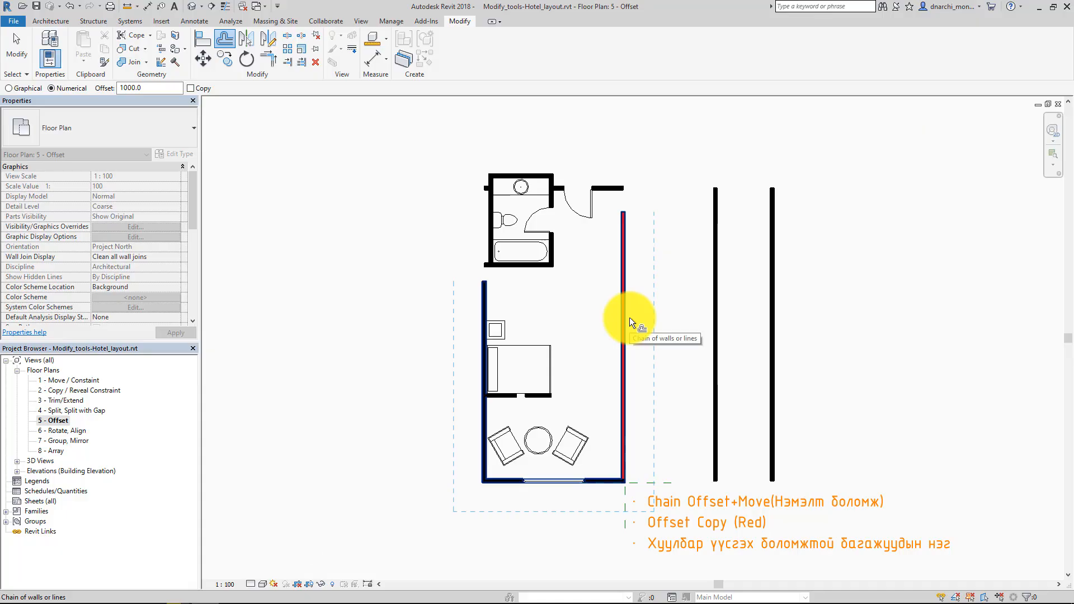
click(630, 317)
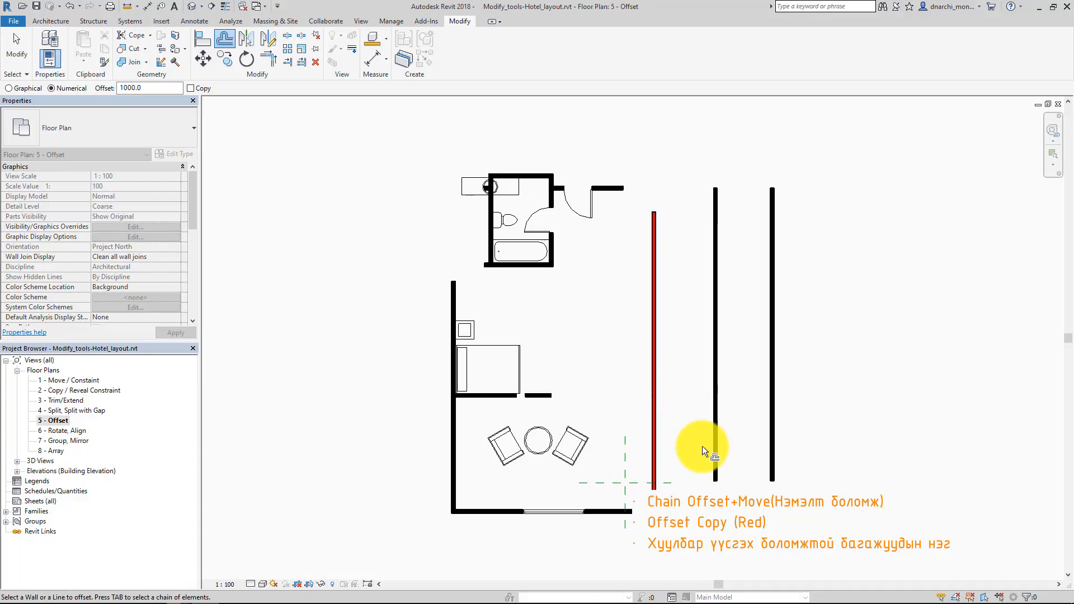
key(Escape)
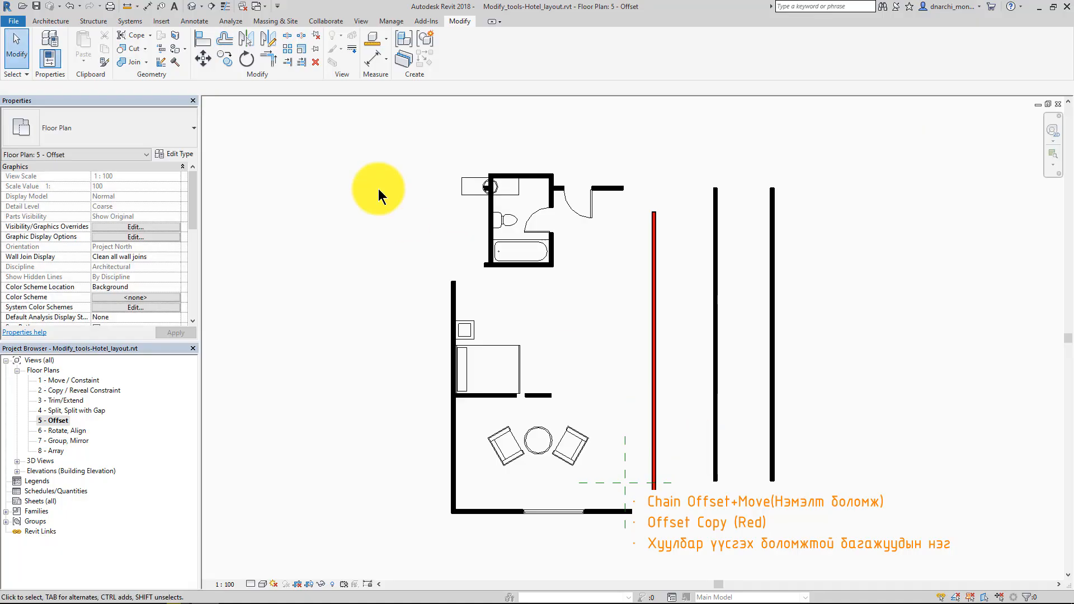
- Trim/Extend to Corner the red wall with the entrance wall, and the bedroom side wall with the wall behind the bathtub
click(269, 57)
click(661, 243)
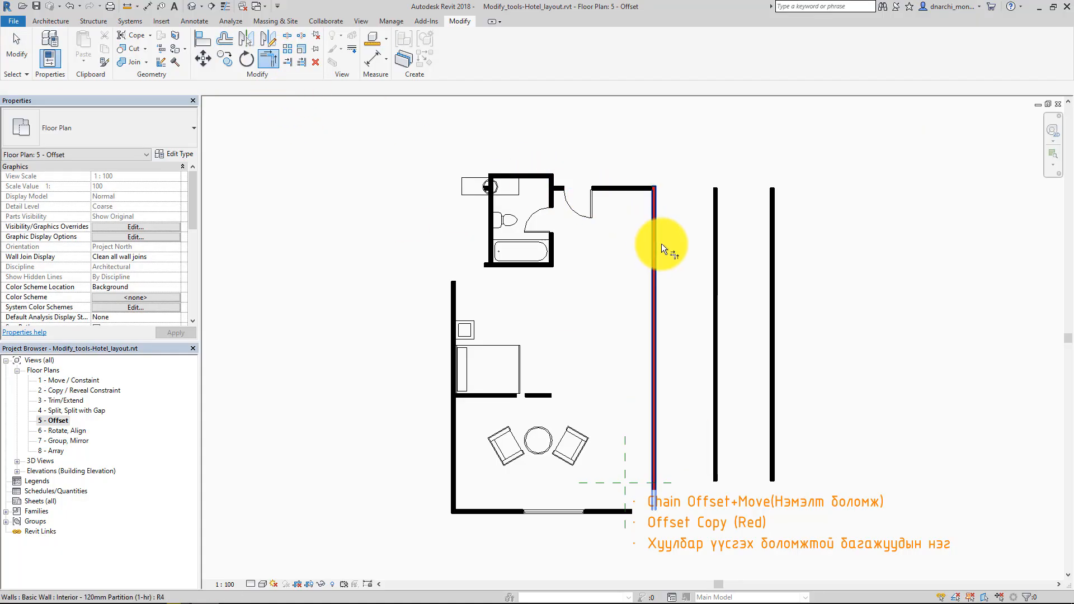
key(Escape)
key(Escape)
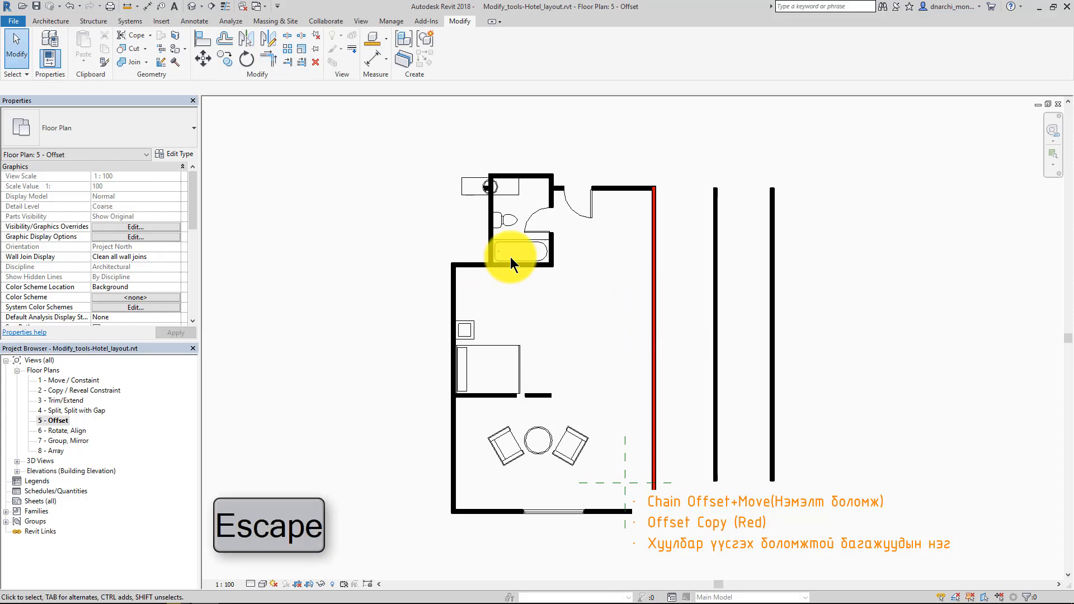
- Move the bathroom sink horizontally back inside the bathroom so its outer edge meets the side wall's inner face
click(470, 187)
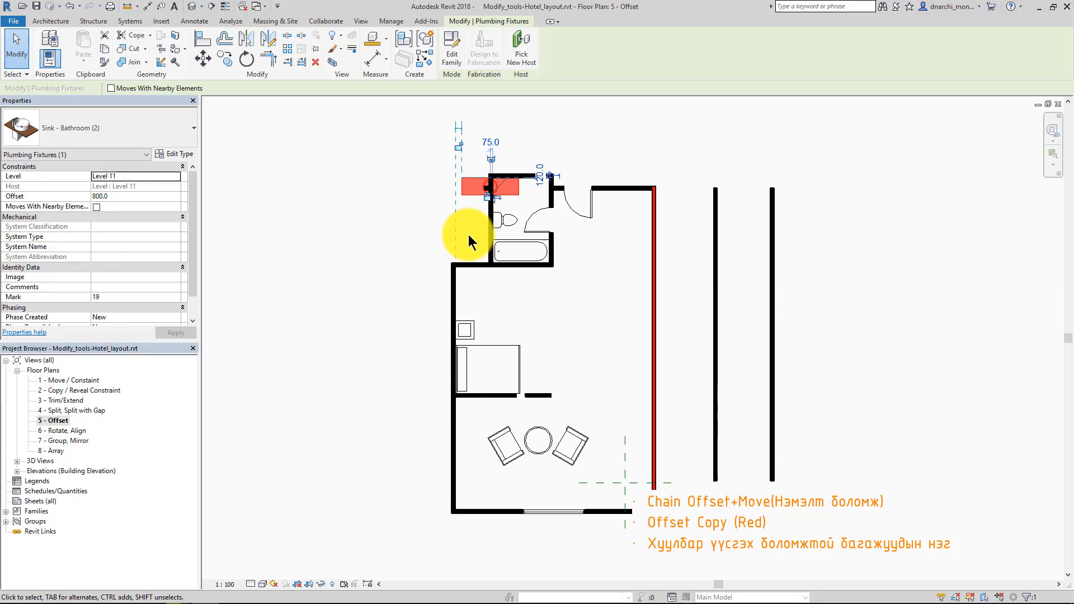
click(203, 57)
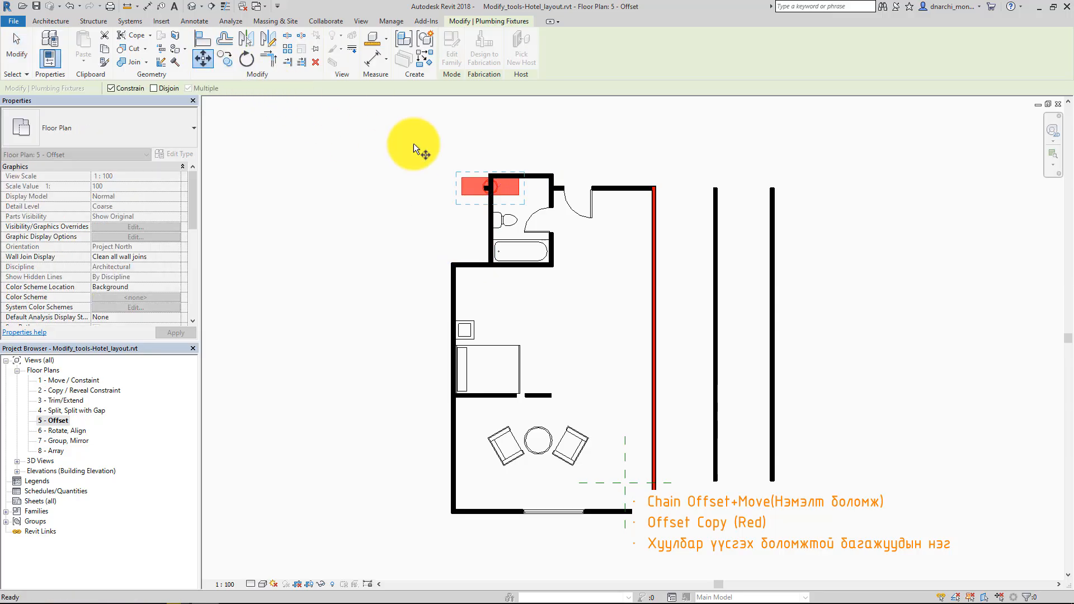
click(465, 186)
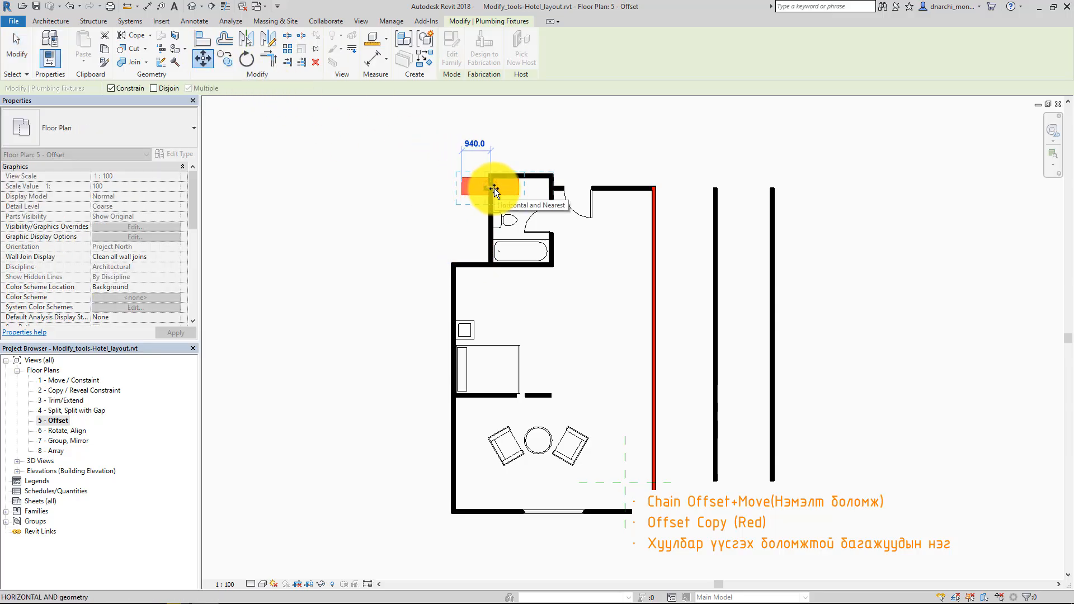
scroll(492, 189, up, 6)
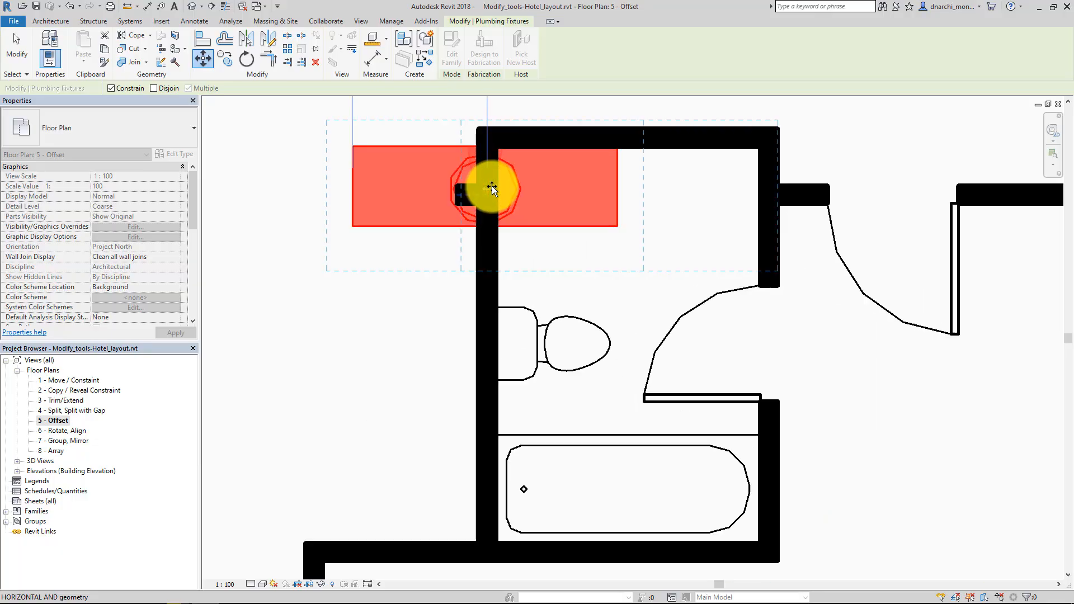
click(498, 189)
click(444, 291)
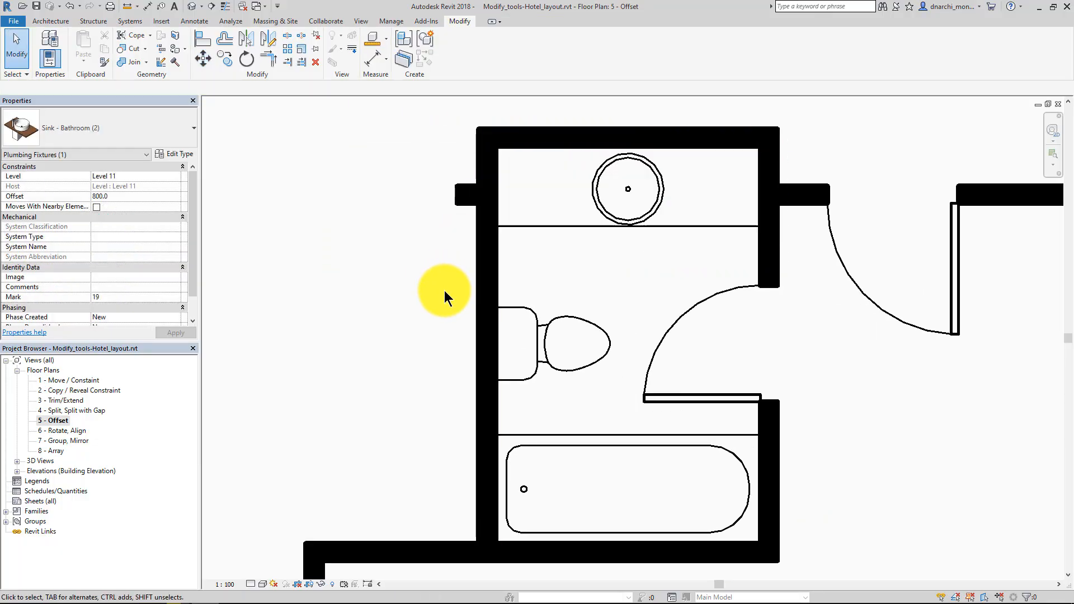
key(z)
key(f)
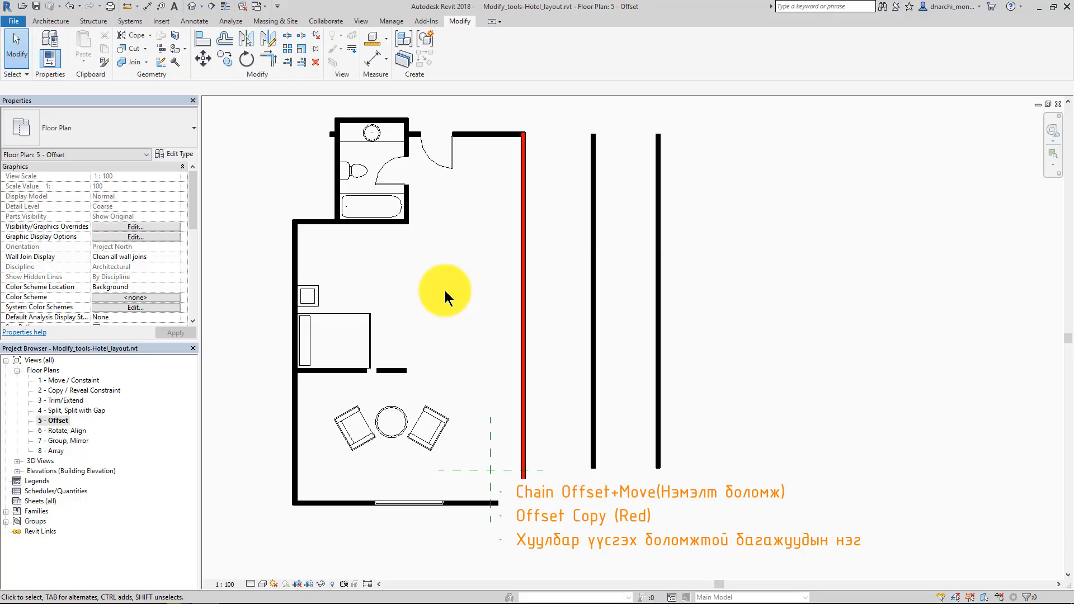